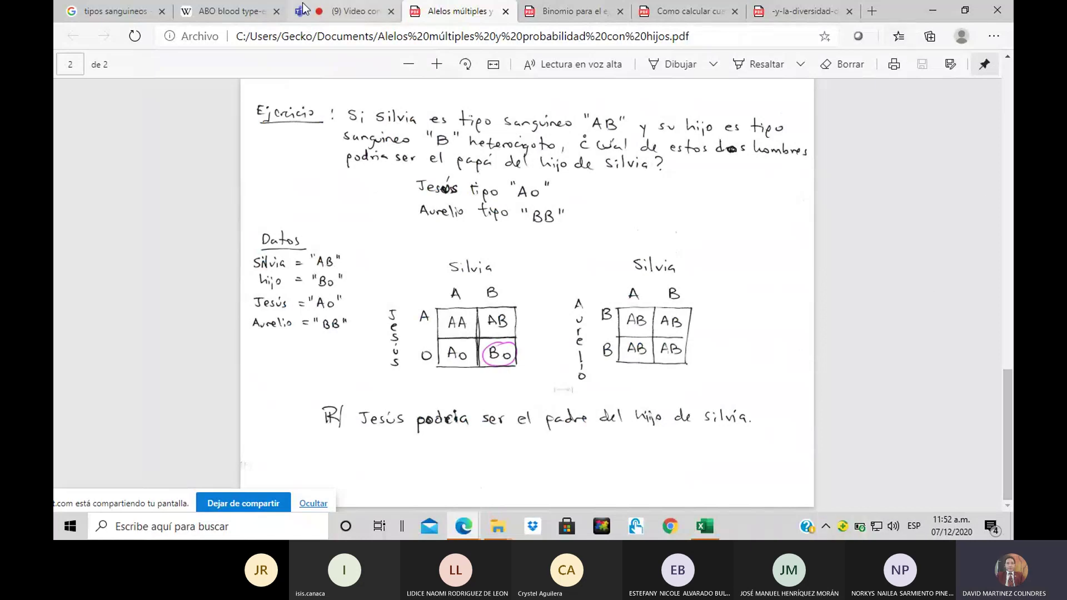
# Switch to the Teams video meeting and look through its participant list.
pyautogui.click(358, 11)
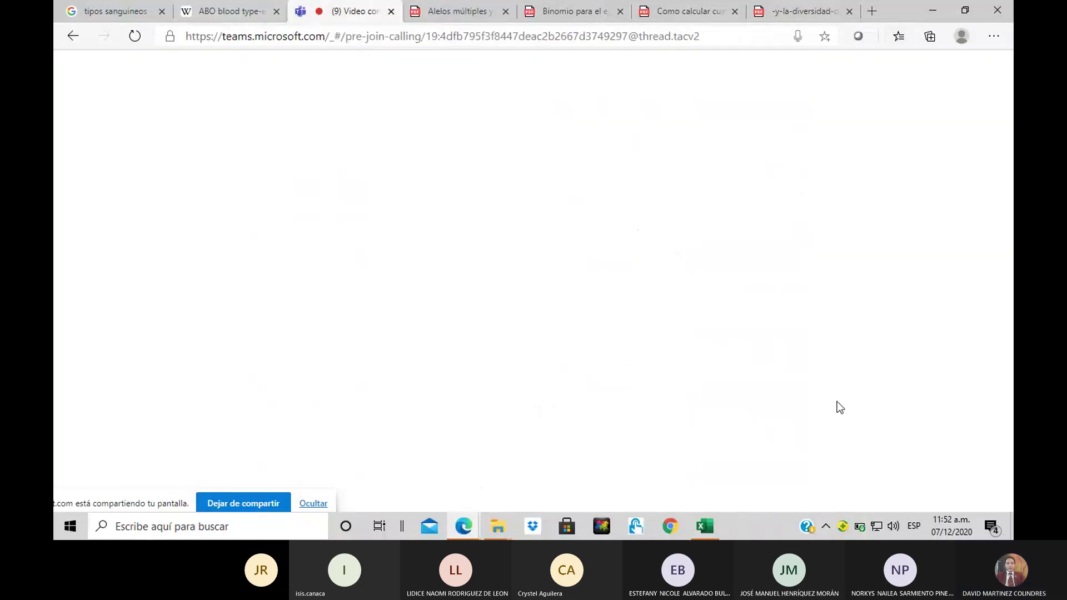
pyautogui.scroll(-2, 964, 384)
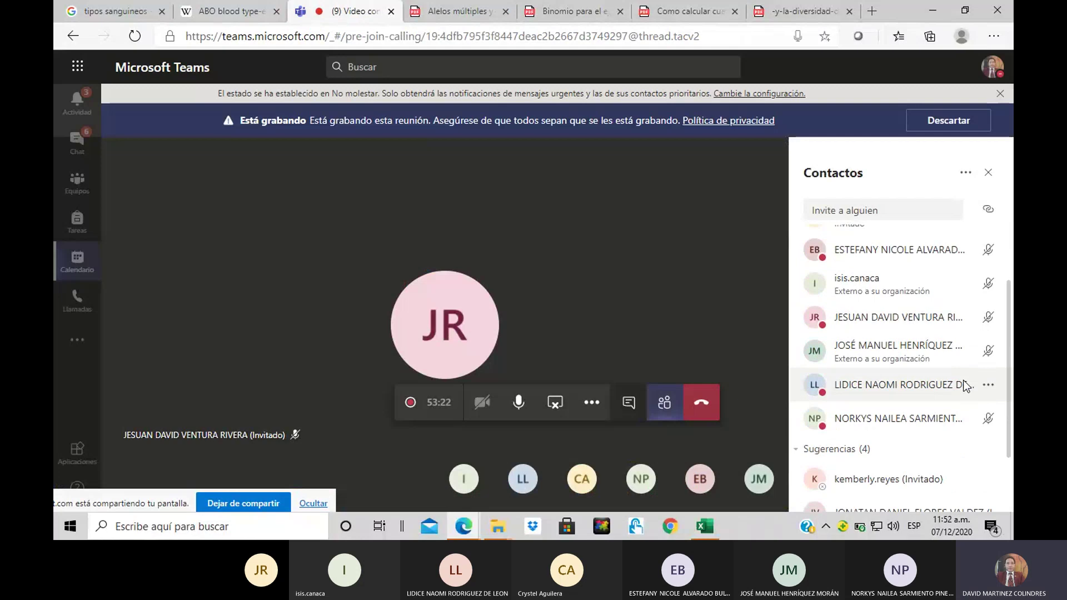
pyautogui.scroll(-1, 965, 386)
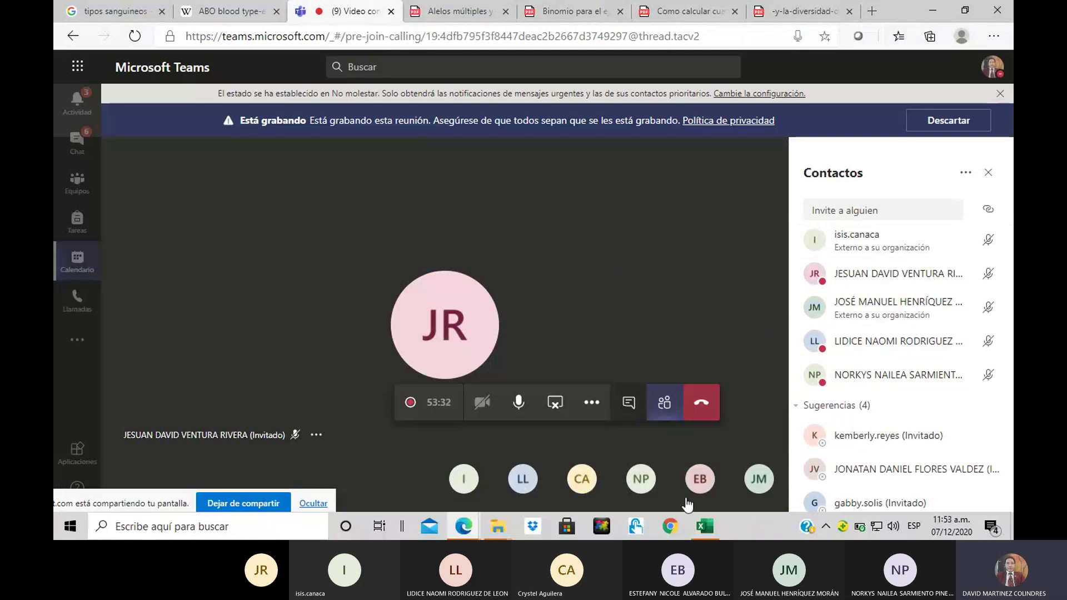
# Switch to the Excel workbook NOTAS FINALES BIOLOGÍA III P 2020 sección 1101.xlsx and look over the whole grade table.
pyautogui.click(705, 527)
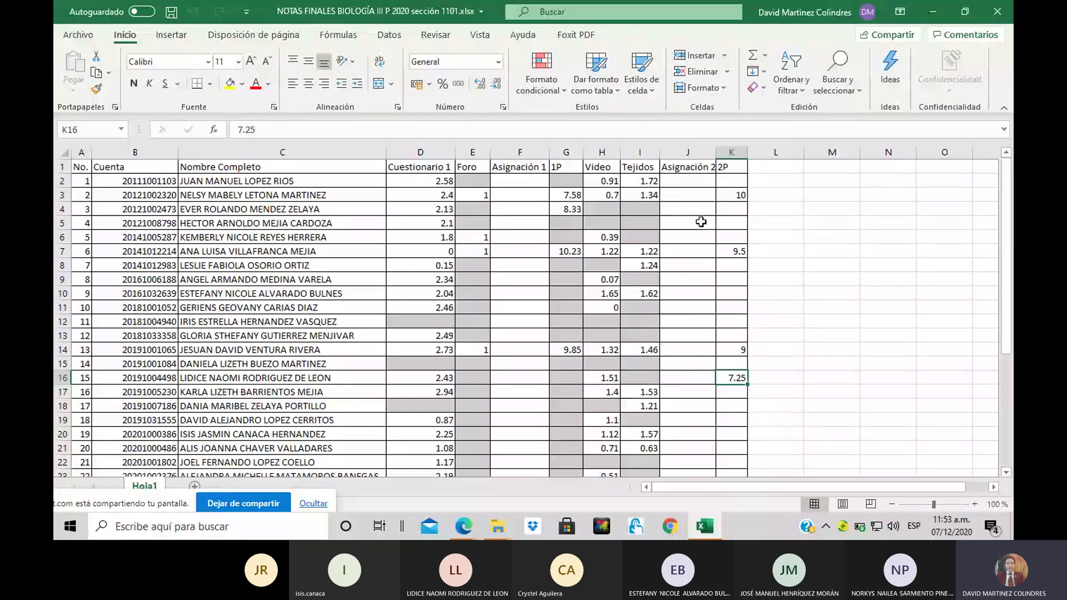
pyautogui.scroll(-5, 704, 222)
pyautogui.scroll(5, 704, 222)
pyautogui.scroll(-5, 725, 248)
pyautogui.scroll(5, 724, 249)
# Go through the students' cells in the 2P column from K2 to K27 to check which grades are missing.
pyautogui.click(730, 181)
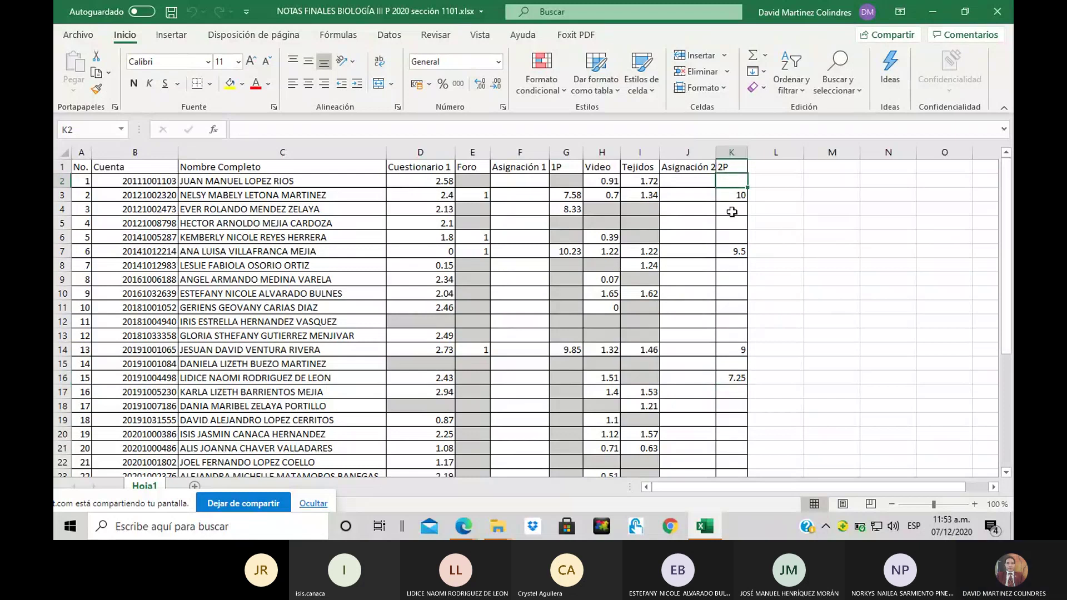
pyautogui.click(732, 211)
pyautogui.click(733, 225)
pyautogui.click(734, 239)
pyautogui.click(739, 267)
pyautogui.click(736, 281)
pyautogui.click(734, 294)
pyautogui.click(732, 308)
pyautogui.click(731, 322)
pyautogui.click(731, 336)
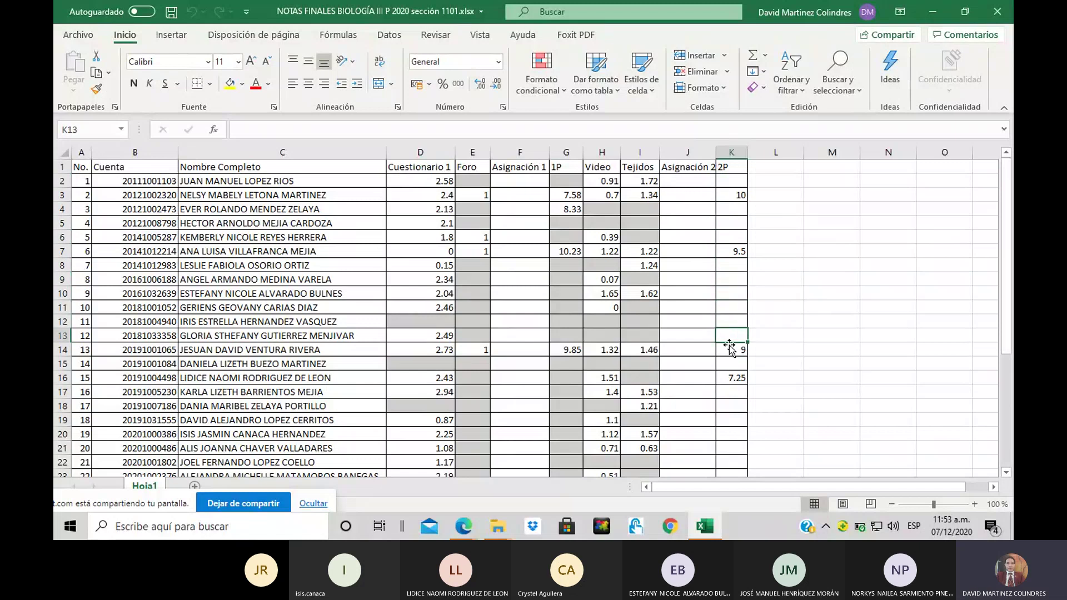
pyautogui.click(731, 351)
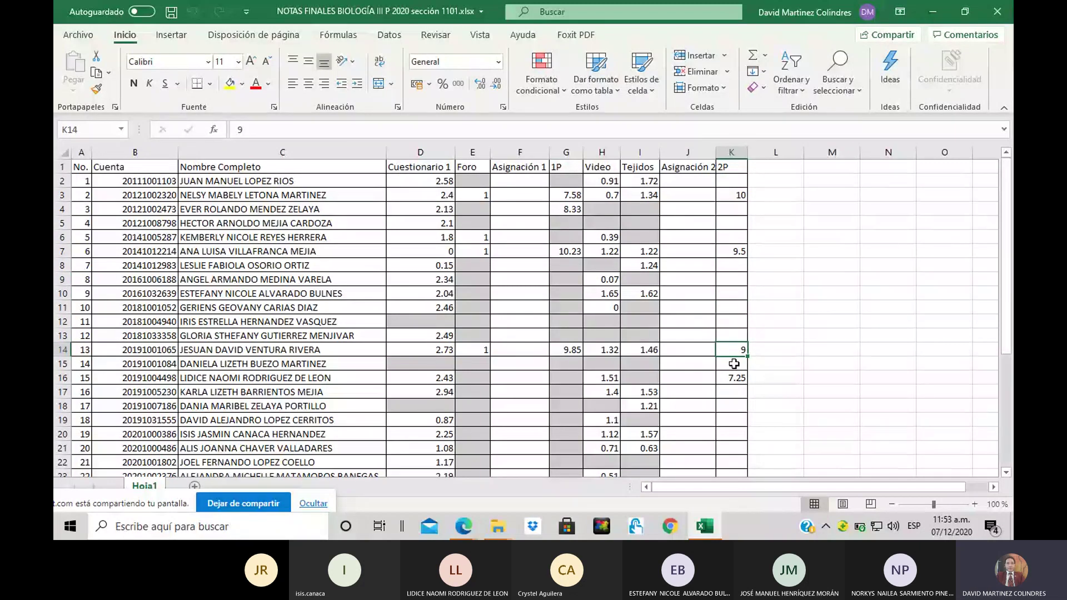
pyautogui.scroll(-2, 734, 363)
pyautogui.click(734, 281)
pyautogui.click(725, 294)
pyautogui.click(725, 309)
pyautogui.click(728, 322)
pyautogui.click(730, 337)
pyautogui.click(729, 351)
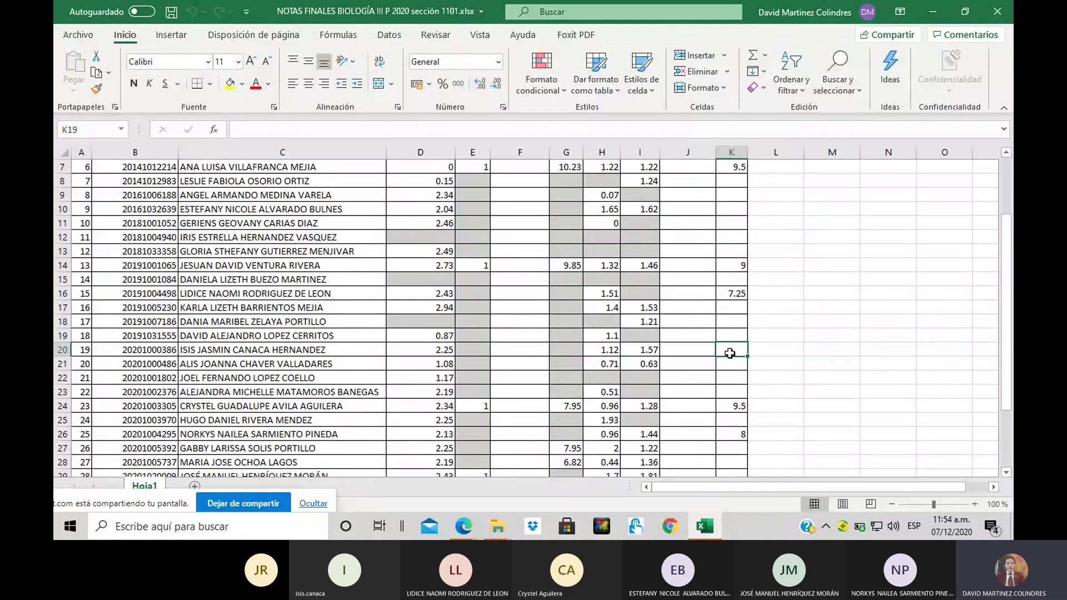
pyautogui.click(729, 365)
pyautogui.click(730, 379)
pyautogui.click(728, 392)
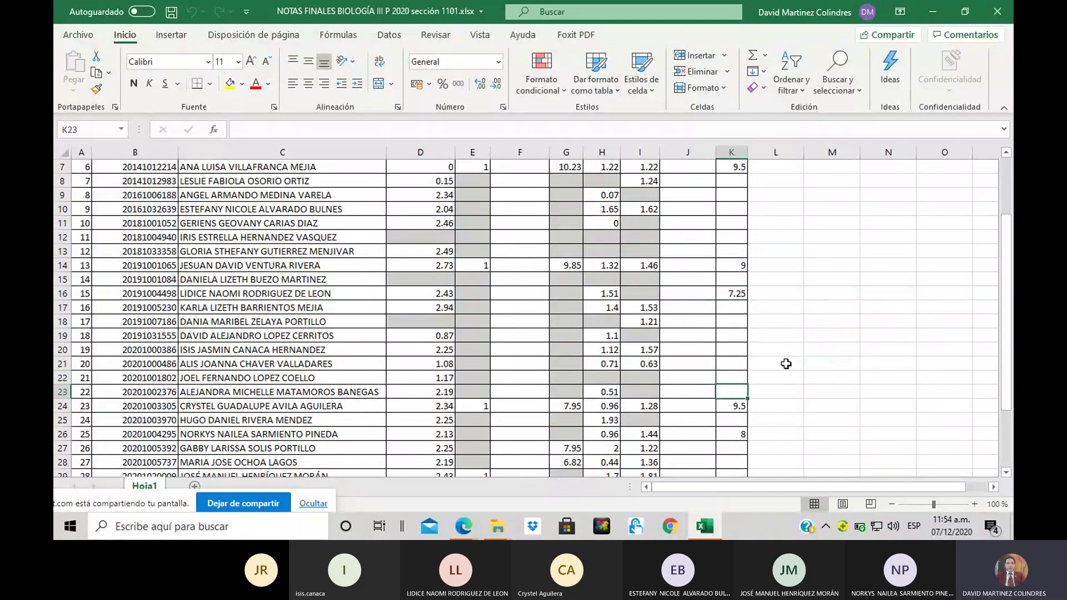
pyautogui.scroll(-2, 789, 346)
pyautogui.click(732, 336)
pyautogui.click(728, 362)
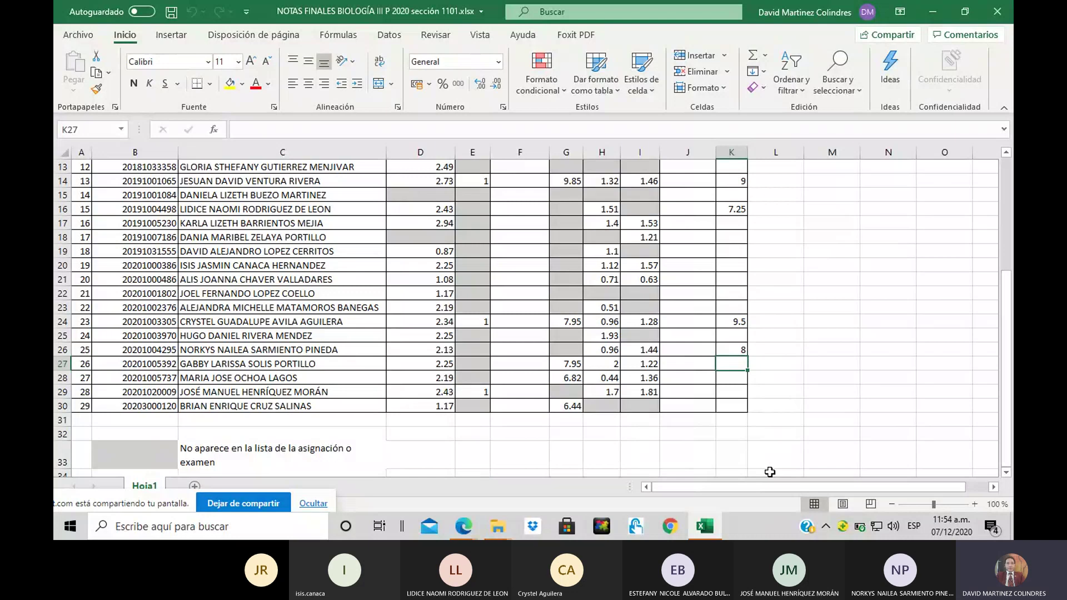
# Return to the start of the grade table and recheck the empty 2P cells between K2 and K6.
pyautogui.scroll(4, 636, 303)
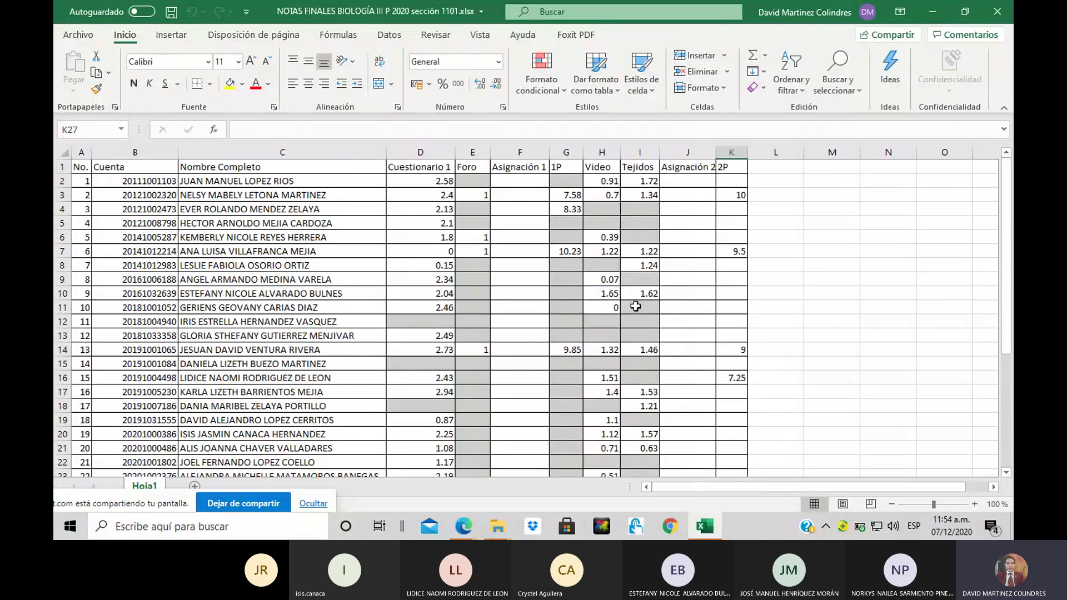
pyautogui.click(733, 179)
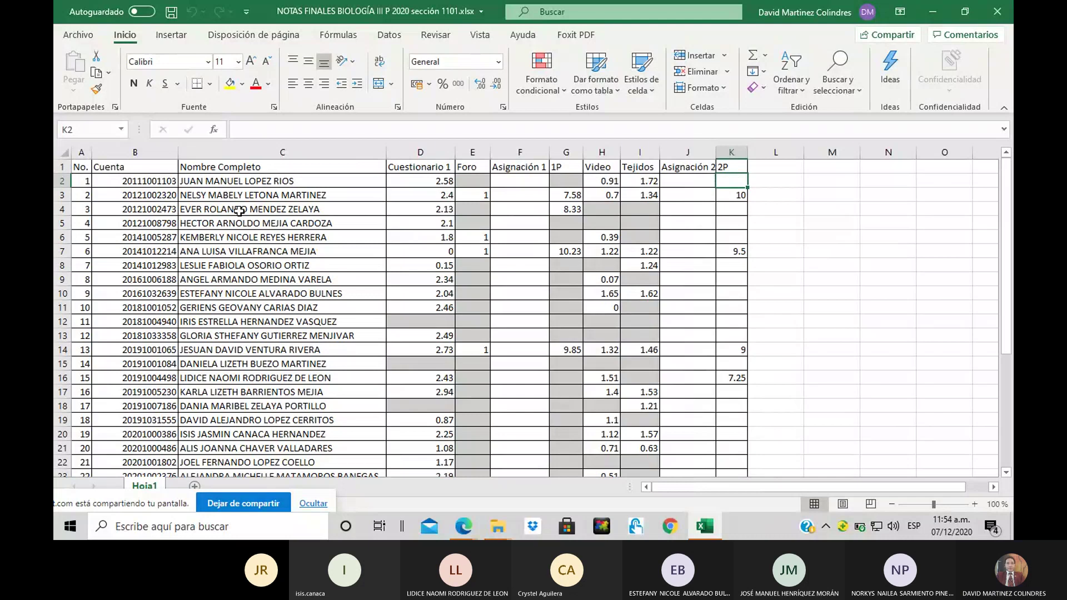
pyautogui.click(733, 223)
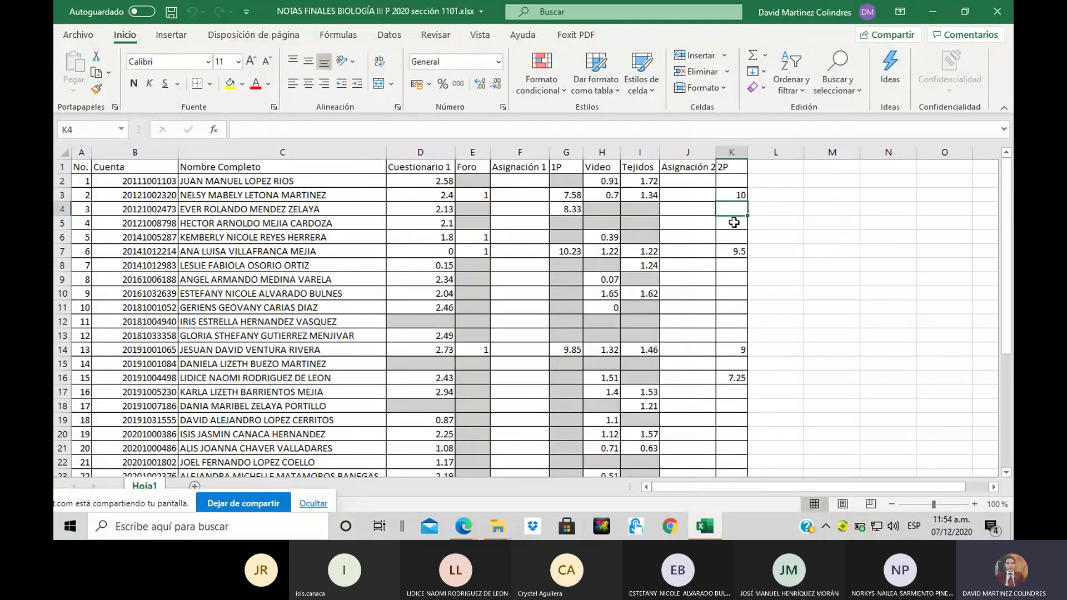
pyautogui.click(736, 234)
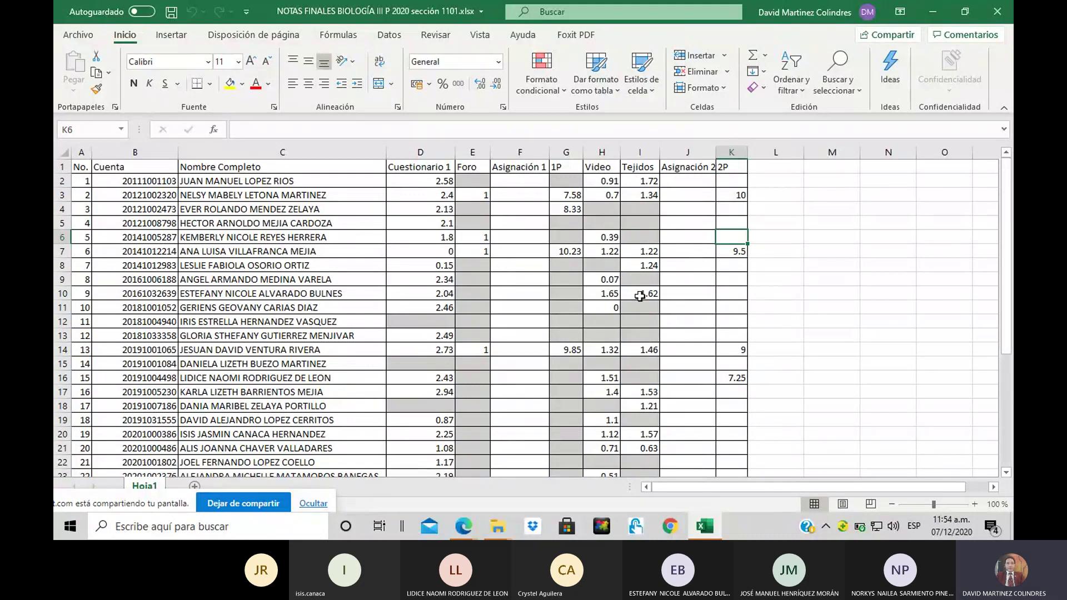
# Go through the gray cells in the Foro column from E2 to E30 to check which students lack a grade.
pyautogui.click(468, 183)
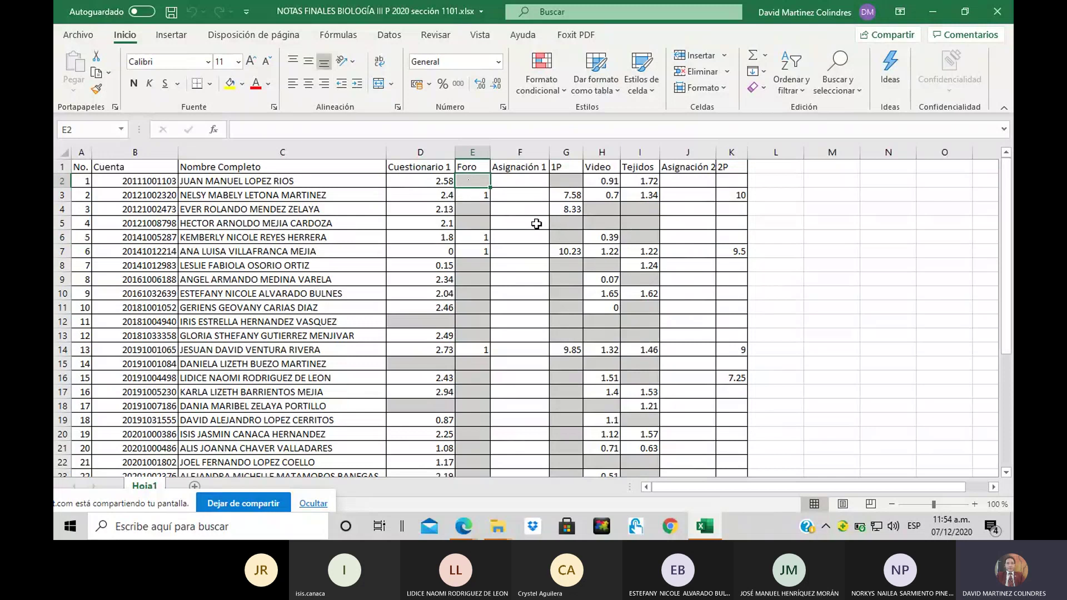
pyautogui.click(479, 210)
pyautogui.click(477, 223)
pyautogui.click(469, 265)
pyautogui.click(471, 279)
pyautogui.click(471, 293)
pyautogui.click(472, 307)
pyautogui.click(471, 323)
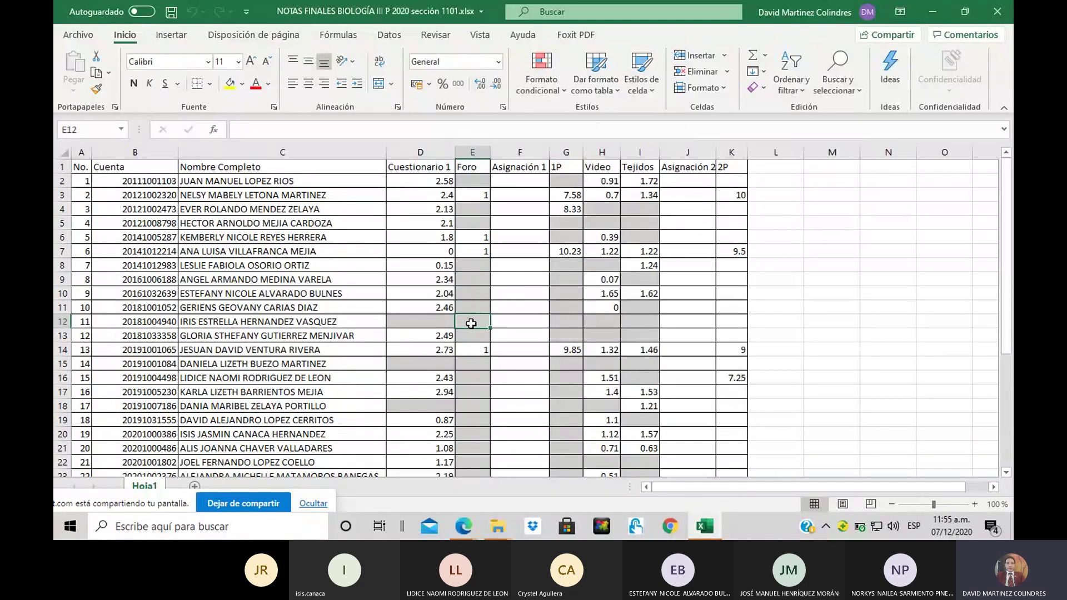
pyautogui.click(471, 336)
pyautogui.scroll(-2, 501, 295)
pyautogui.click(475, 279)
pyautogui.click(470, 295)
pyautogui.click(475, 309)
pyautogui.click(476, 322)
pyautogui.click(476, 336)
pyautogui.click(474, 350)
pyautogui.click(472, 366)
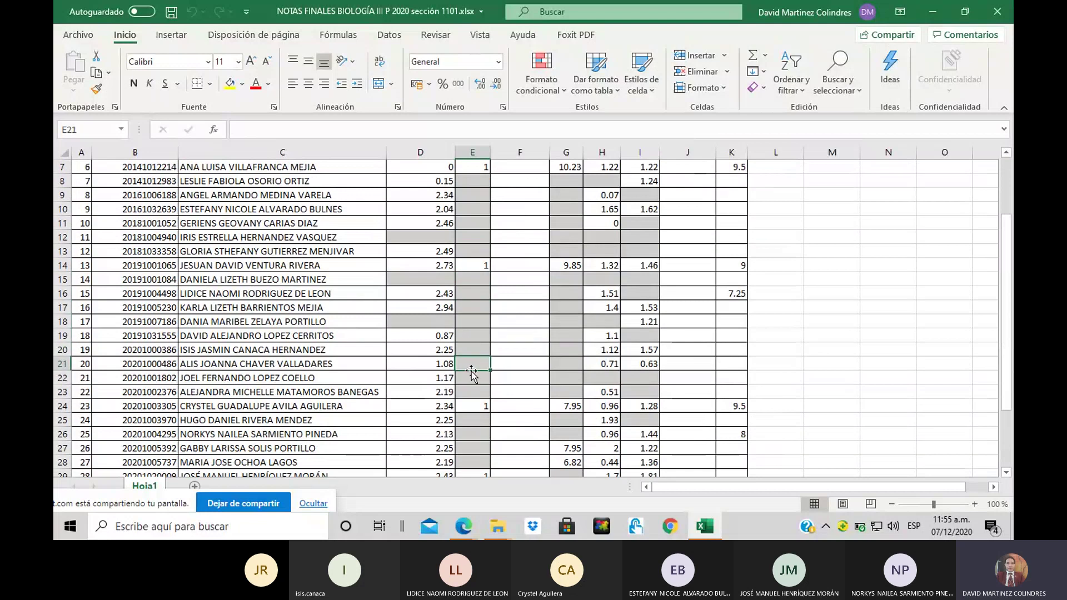
pyautogui.click(475, 380)
pyautogui.click(470, 391)
pyautogui.scroll(-3, 512, 333)
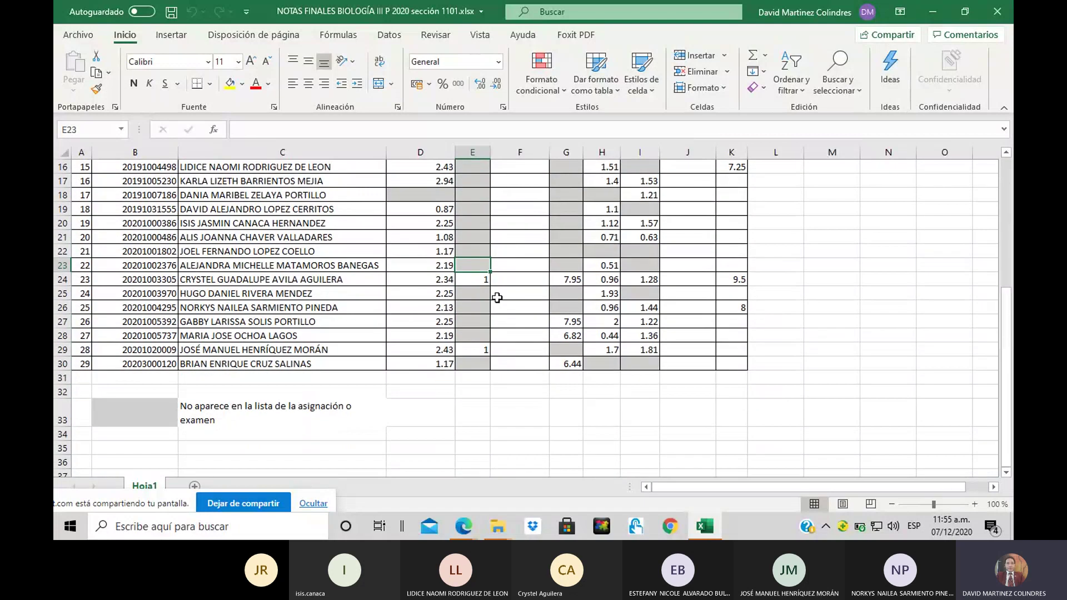
pyautogui.click(476, 293)
pyautogui.click(475, 307)
pyautogui.click(473, 322)
pyautogui.click(471, 336)
pyautogui.click(479, 364)
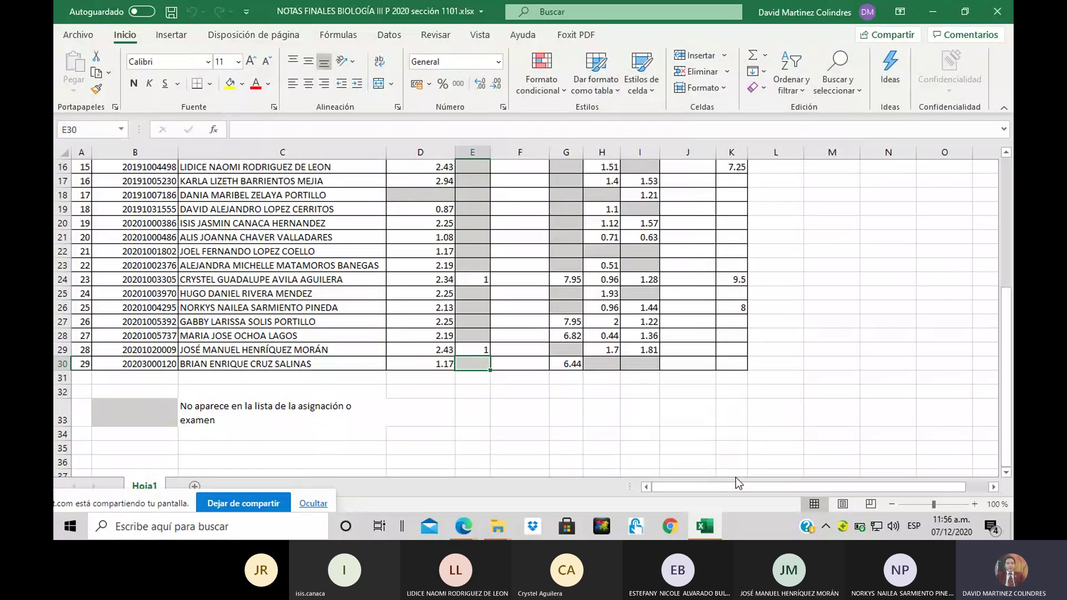
# Review the 2P column again, starting with cells K5 and K6 and continuing through the remaining student rows.
pyautogui.scroll(5, 580, 270)
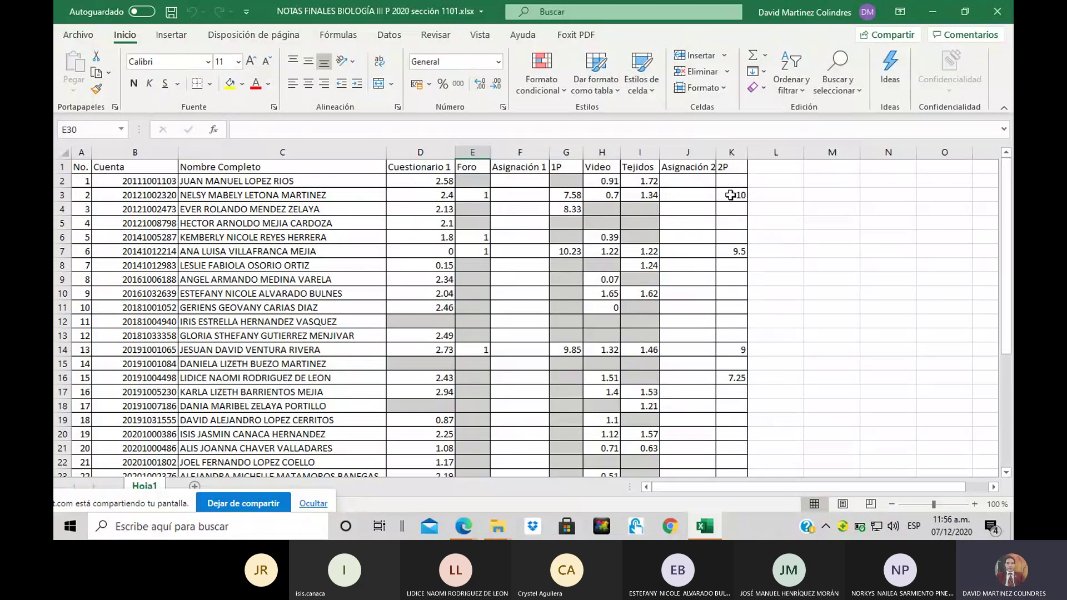
pyautogui.click(731, 223)
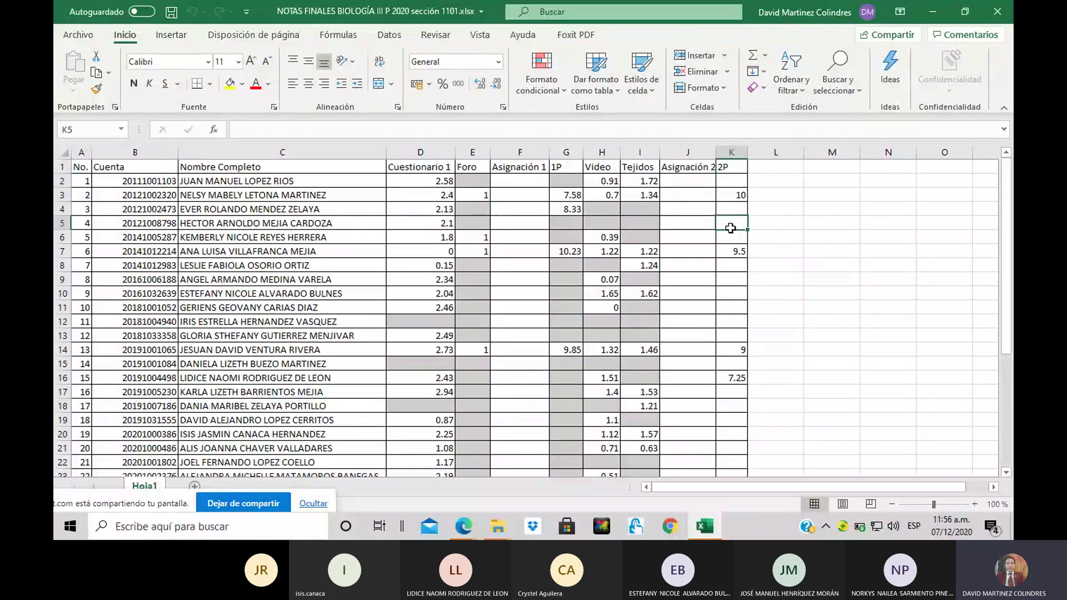
pyautogui.click(731, 239)
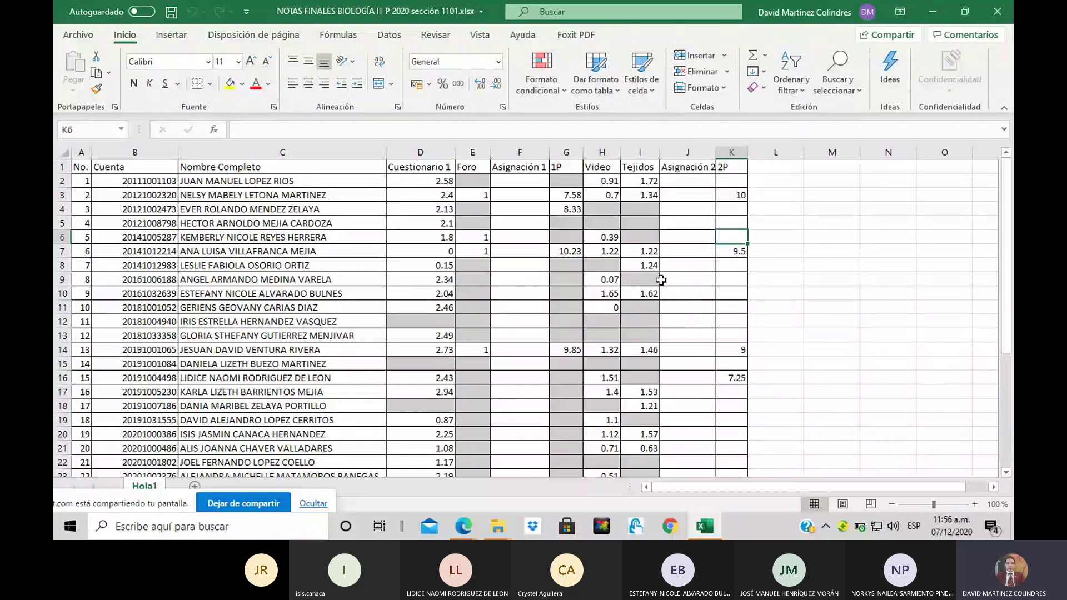
pyautogui.scroll(-2, 661, 283)
pyautogui.scroll(-2, 660, 283)
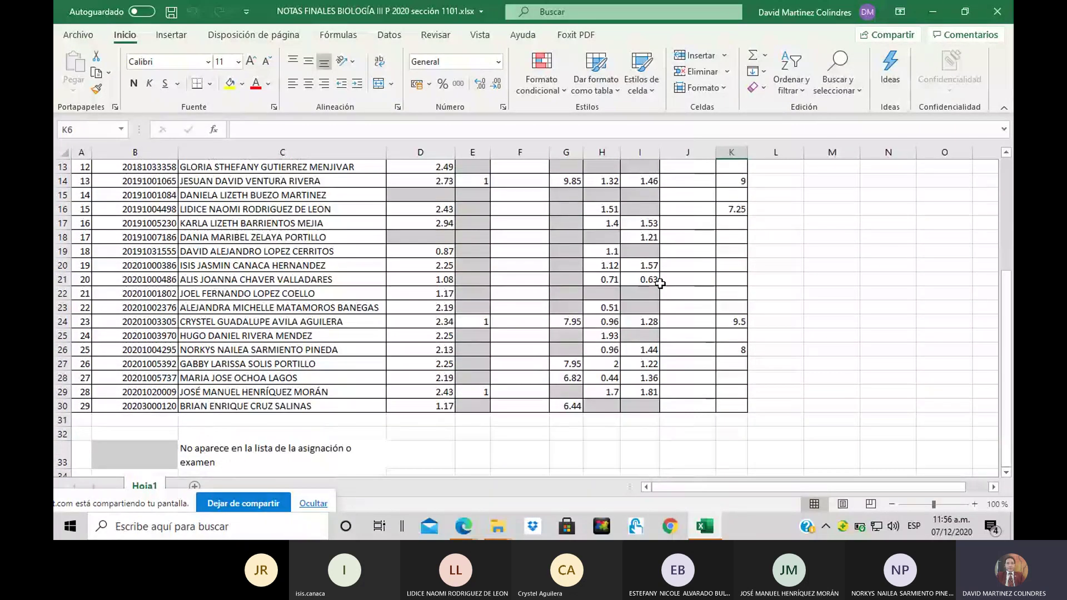
pyautogui.scroll(4, 661, 283)
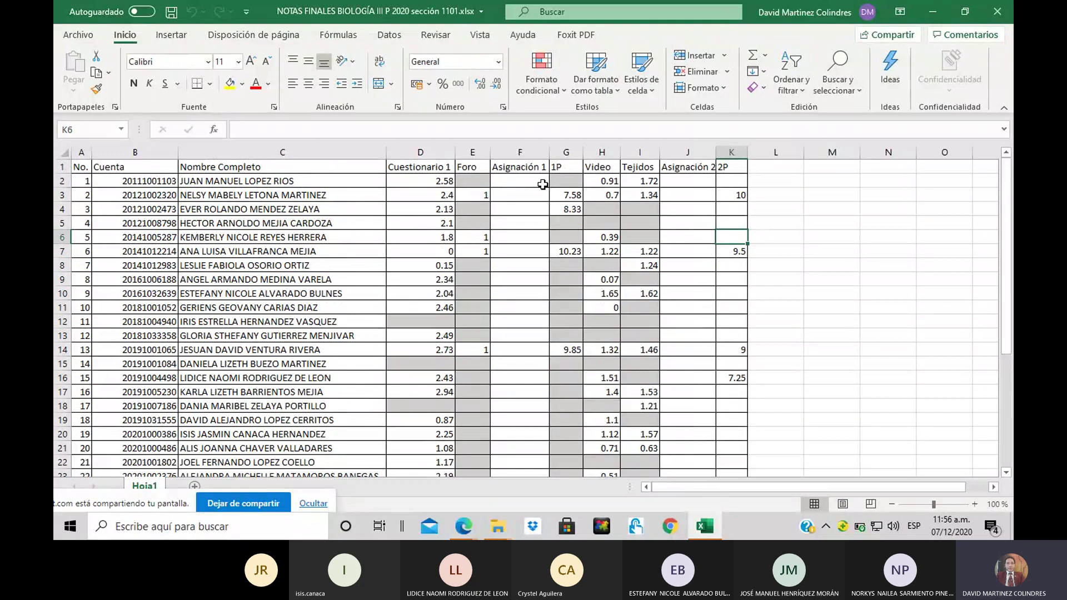
# Review the 1P column from the first student row to G30, then return to the table header.
pyautogui.moveTo(557, 181); pyautogui.dragTo(555, 375)
pyautogui.click(563, 391)
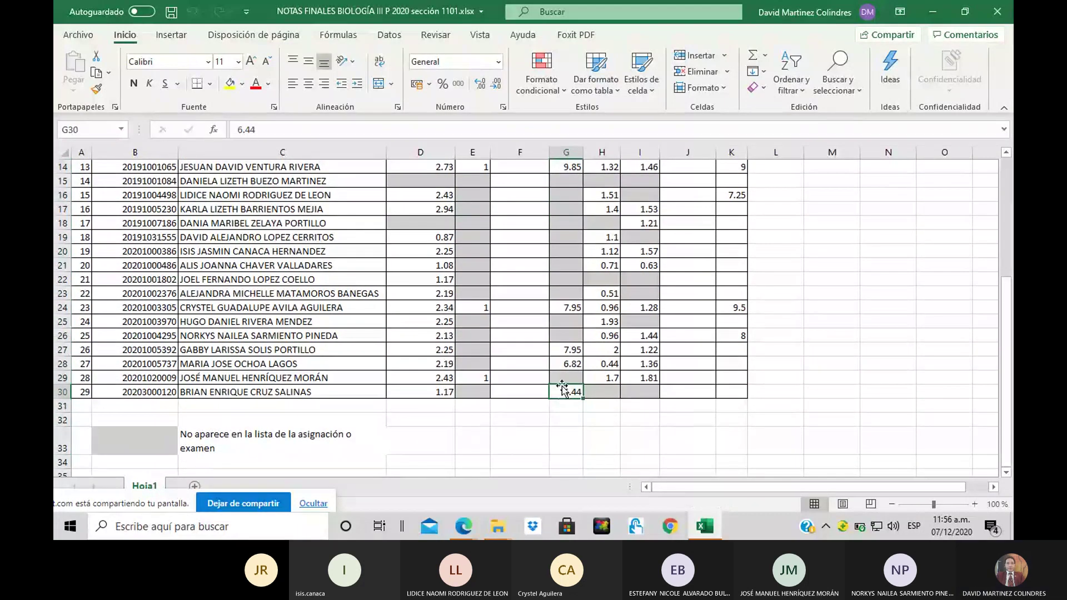
pyautogui.scroll(5, 564, 386)
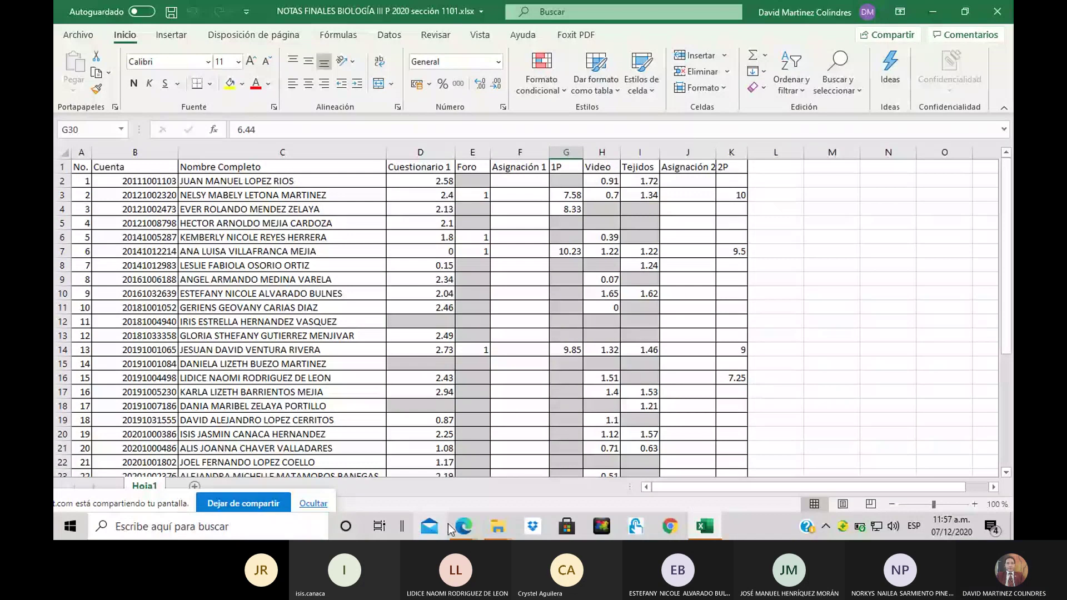
# Switch back to the Teams meeting and examine the full participant list, including the suggested contacts.
pyautogui.moveTo(464, 526)
pyautogui.click(528, 508)
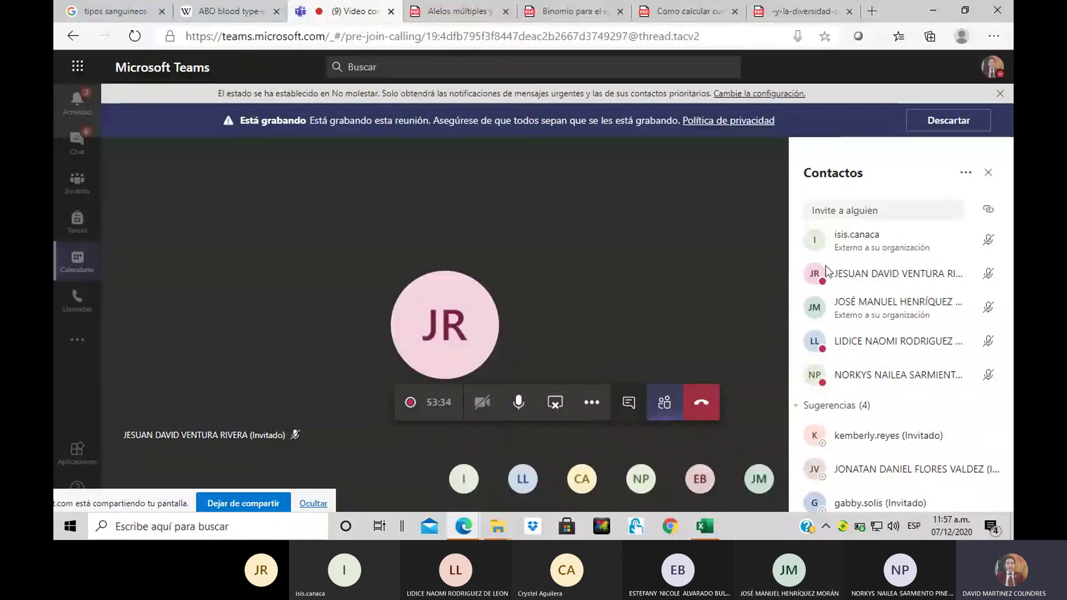
pyautogui.scroll(2, 943, 284)
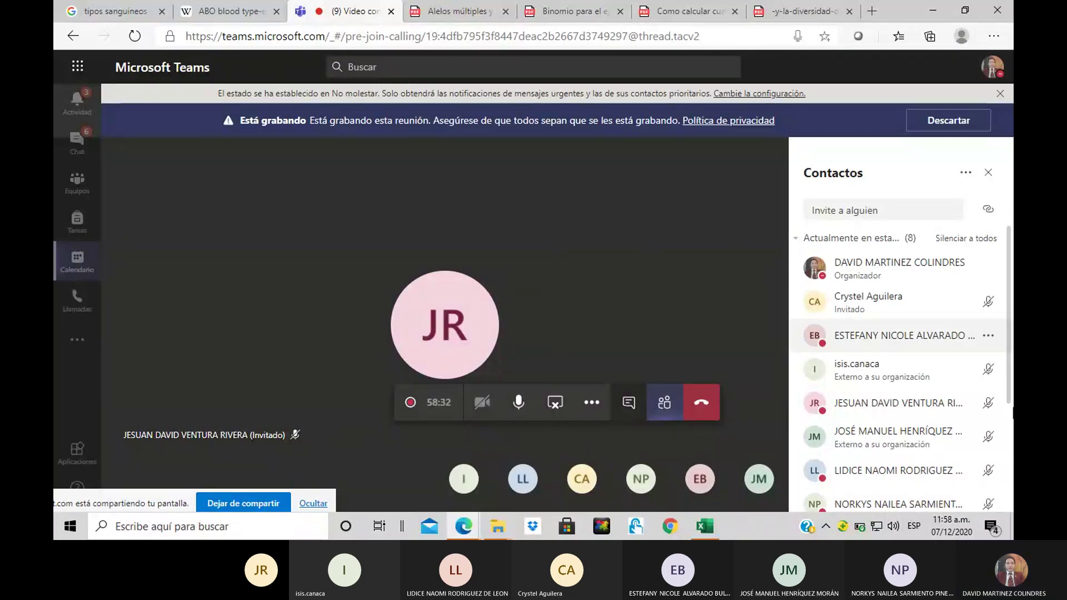
pyautogui.scroll(-3, 945, 356)
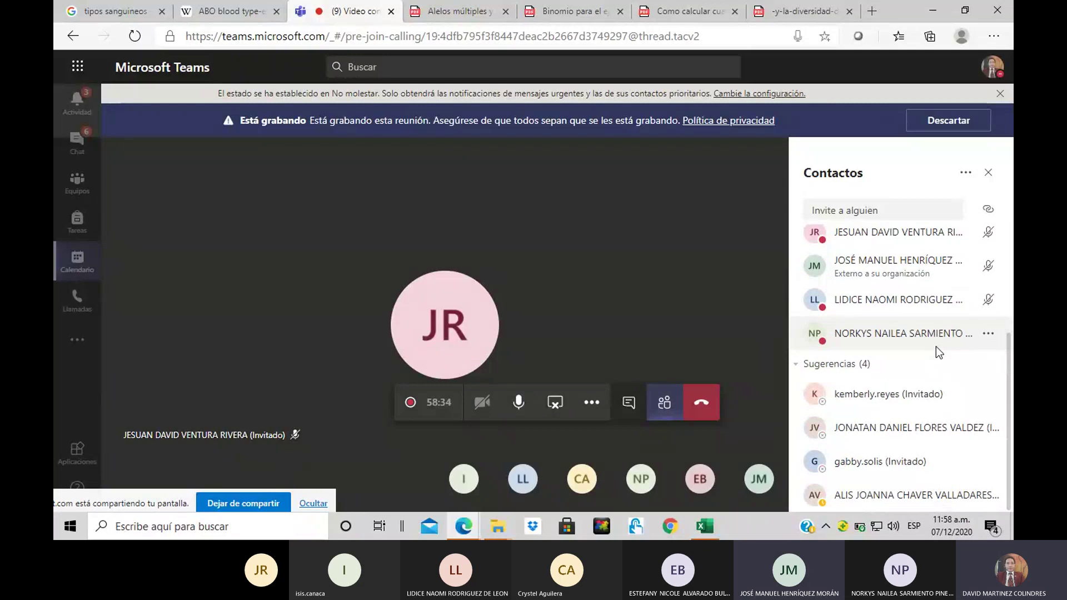
pyautogui.scroll(3, 936, 345)
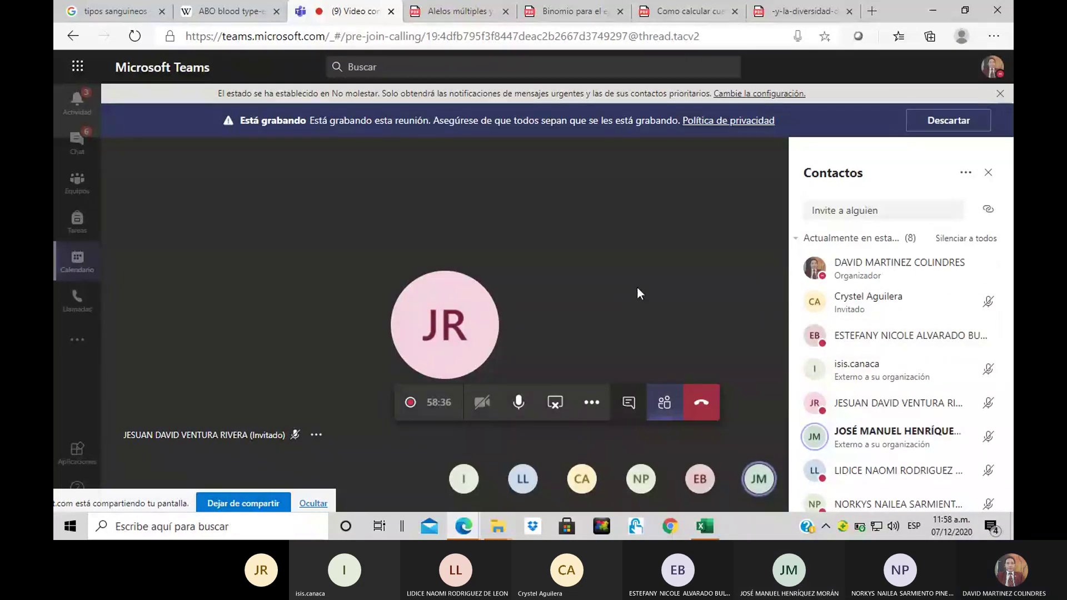
pyautogui.scroll(-1, 956, 421)
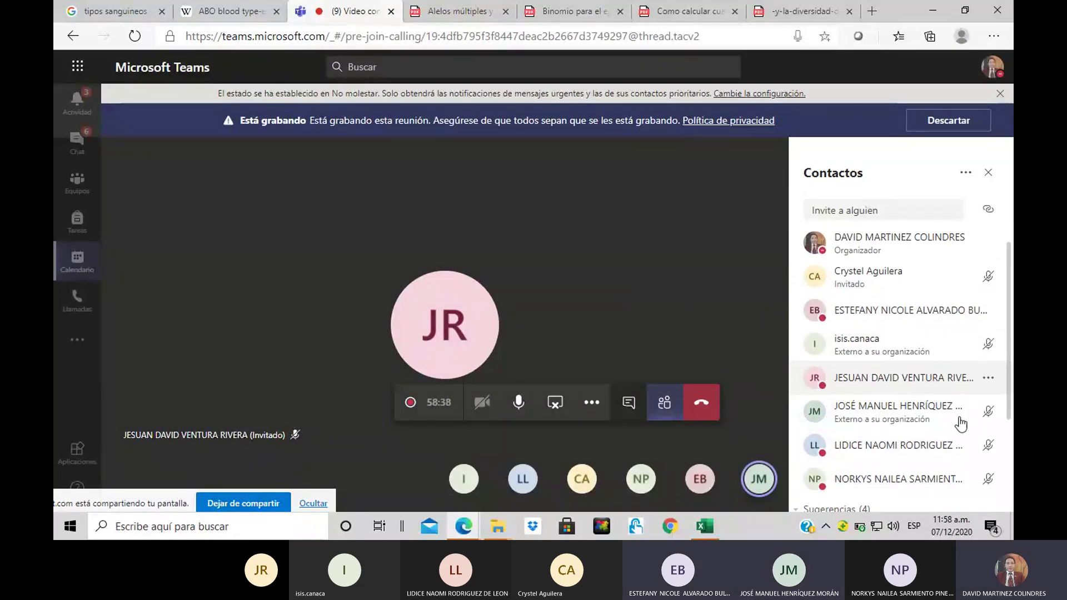
pyautogui.scroll(-3, 960, 416)
pyautogui.scroll(4, 959, 414)
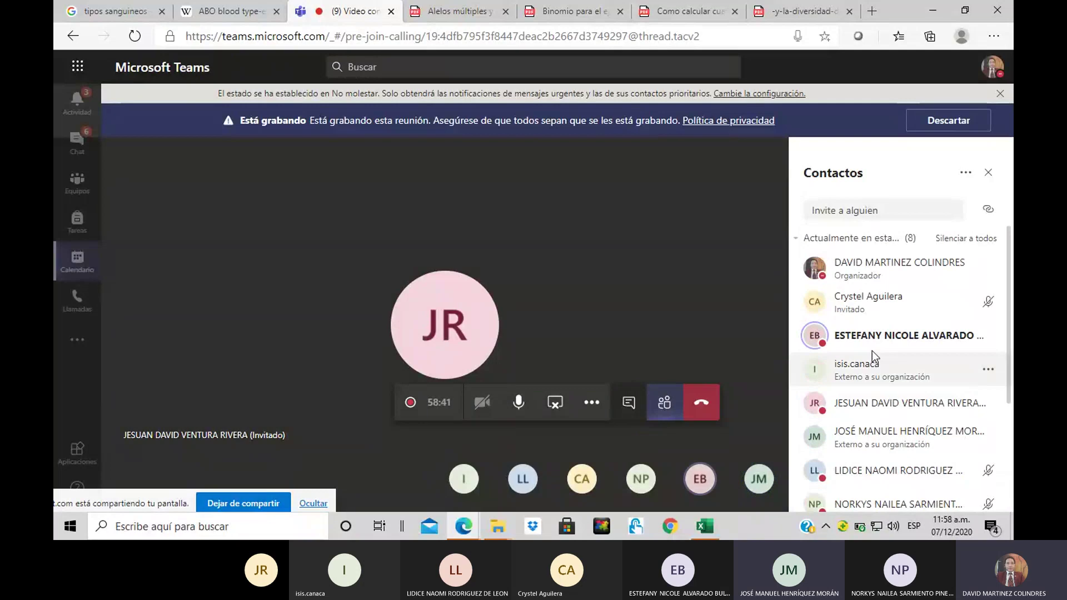